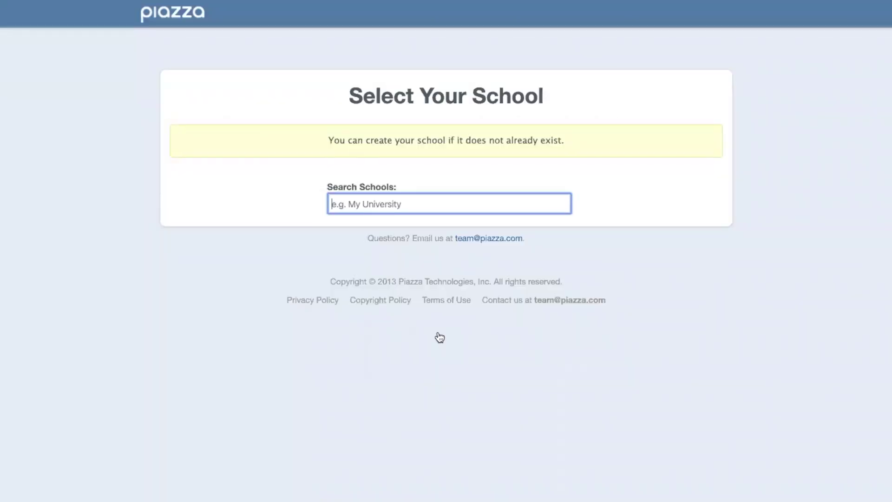
# - Select Piazza University as the school and name the class 'Philosophy of the Person' for Spring 2020
pyautogui.write('Pia')
pyautogui.write('zza University')
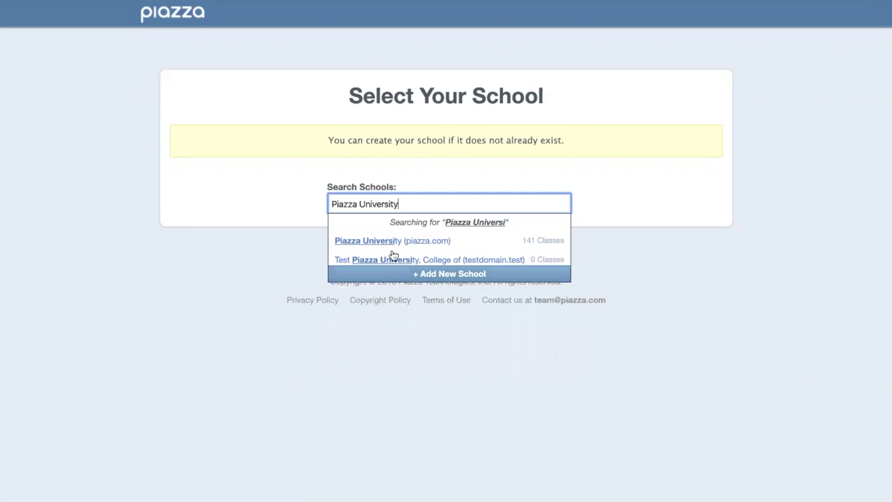
pyautogui.click(392, 242)
pyautogui.write('Philo')
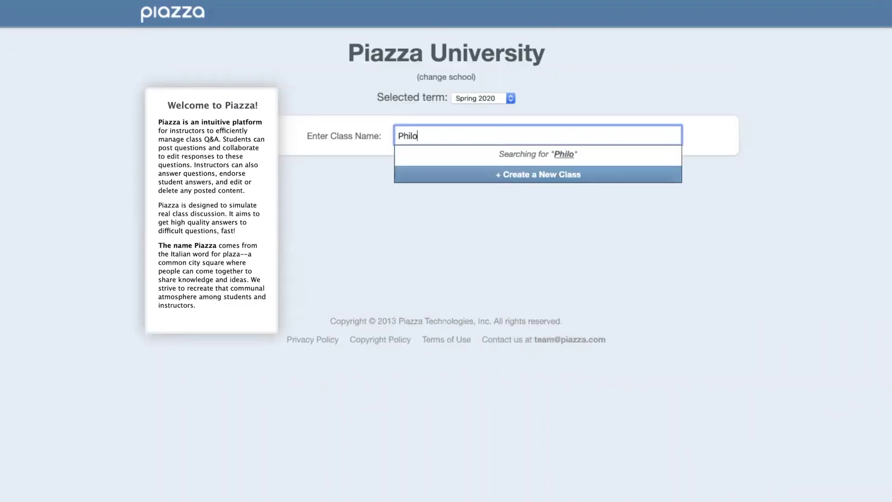
pyautogui.write('sophy of the Person')
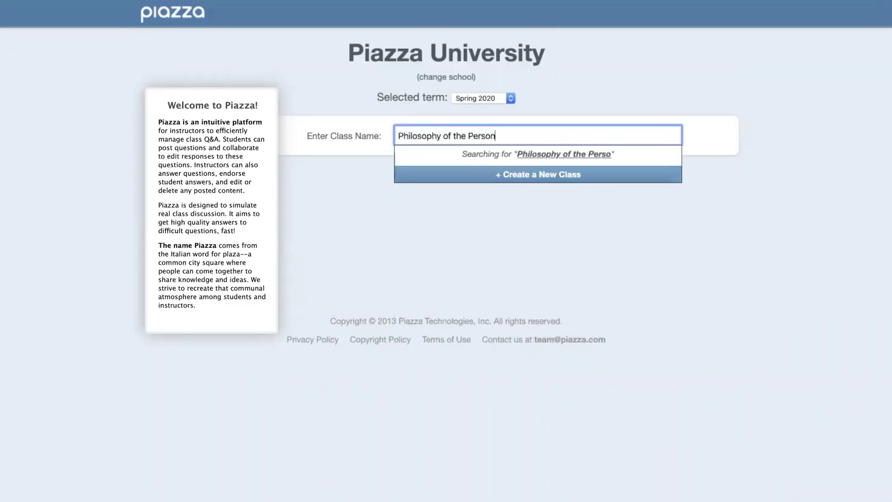
pyautogui.click(509, 97)
pyautogui.click(508, 97)
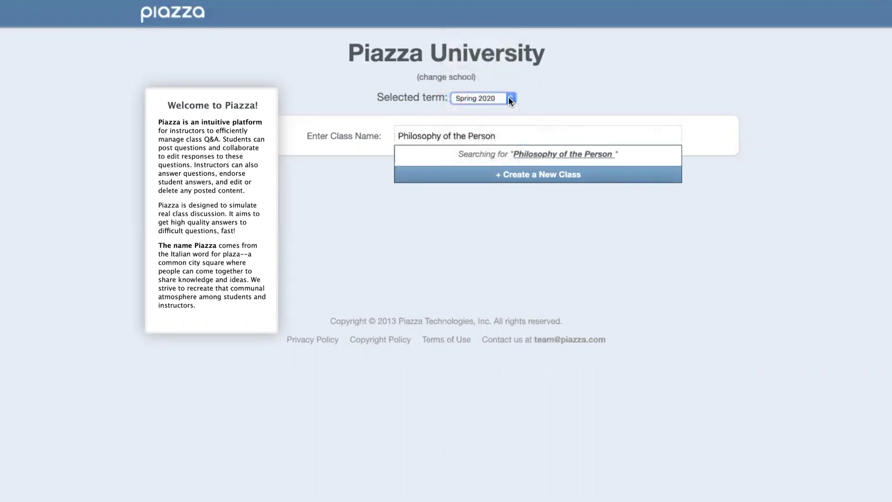
# - Enter class number Phil 101 and estimated enrollment 50, then confirm the Piazza University affiliation
pyautogui.click(534, 176)
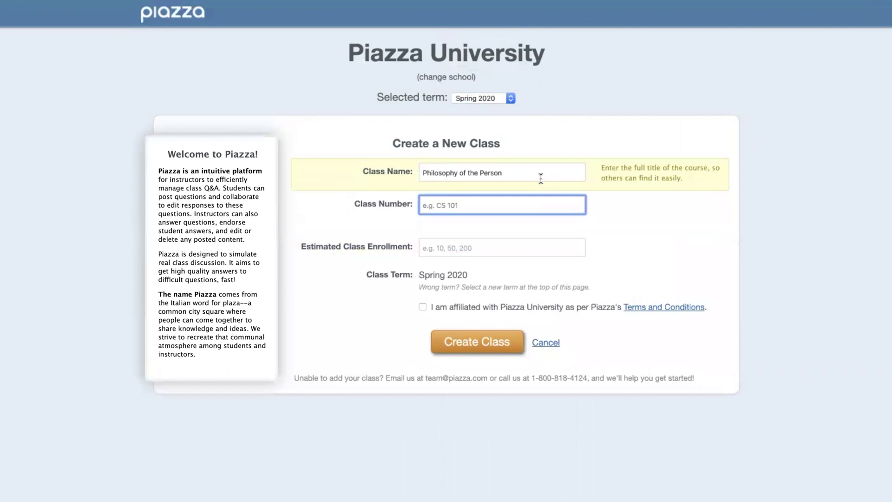
pyautogui.write('Ph')
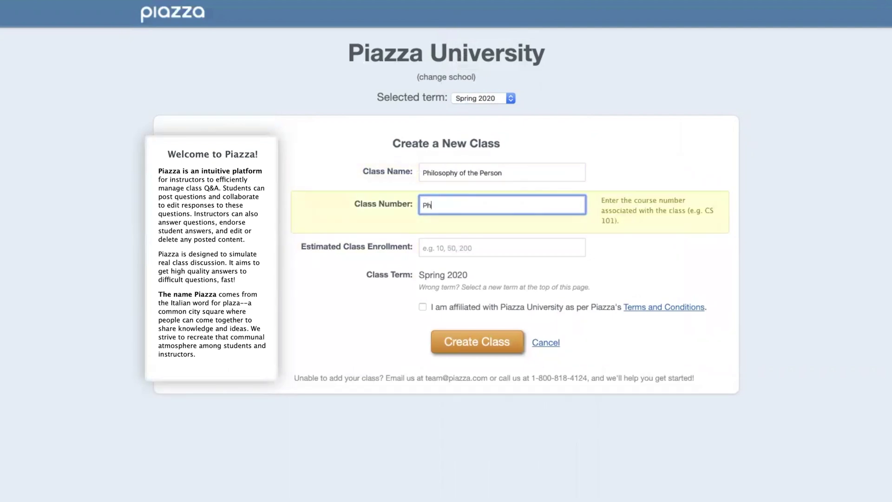
pyautogui.write('il 101')
pyautogui.click(474, 249)
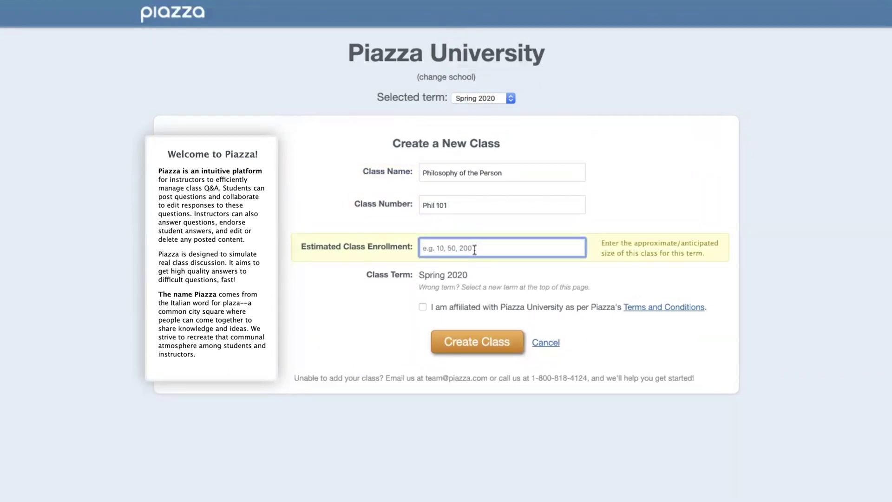
pyautogui.write('50')
pyautogui.click(453, 279)
pyautogui.click(423, 308)
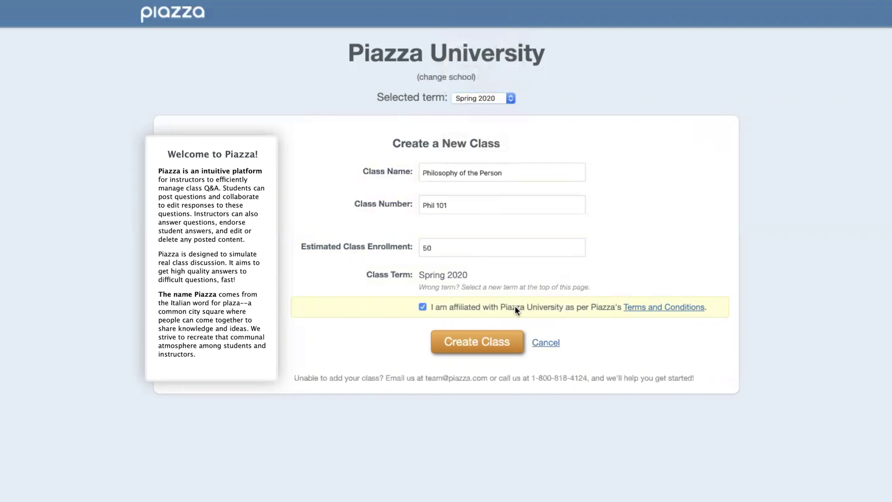
# - Create the PHIL 101 class and leave the course start date at 05/12/2020
pyautogui.click(473, 346)
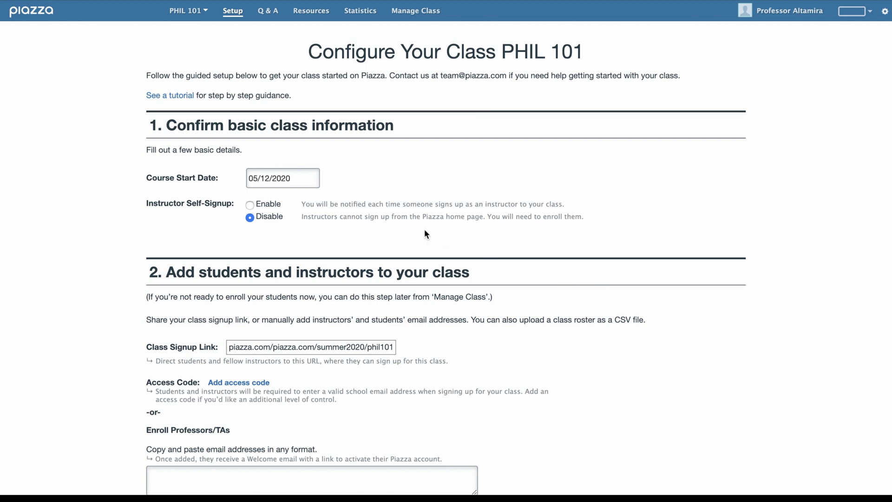
pyautogui.click(272, 175)
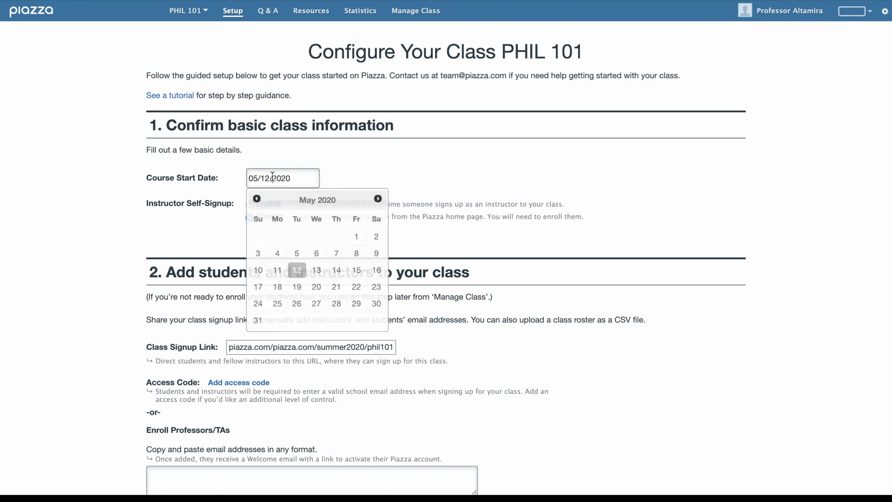
pyautogui.click(325, 149)
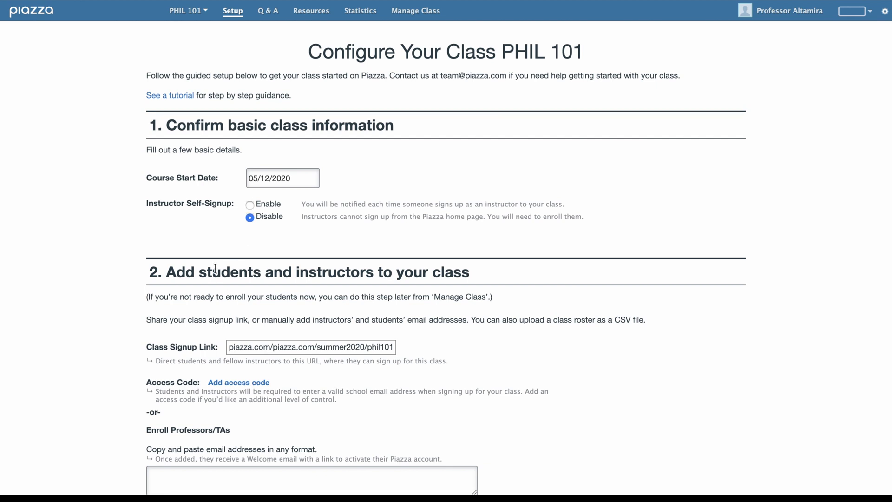
# - Select the class signup link and dismiss the access code option without setting a code
pyautogui.scroll(-5, 214, 270)
pyautogui.scroll(-1, 216, 268)
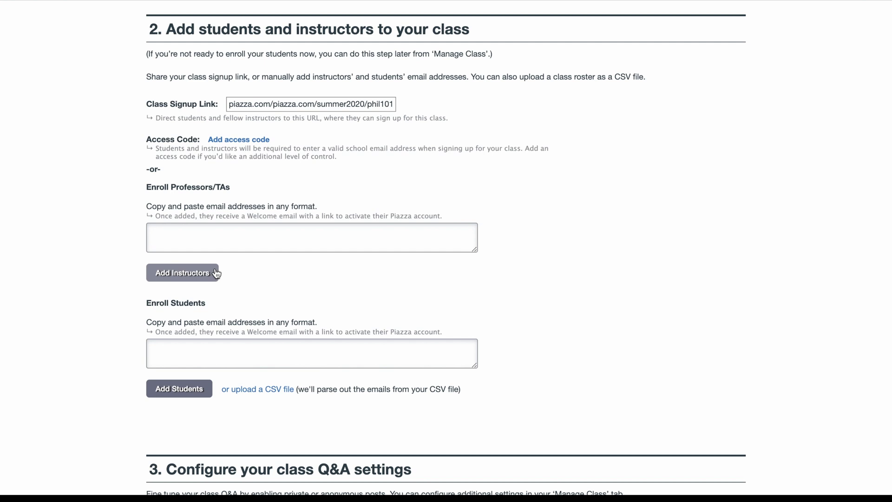
pyautogui.click(265, 108)
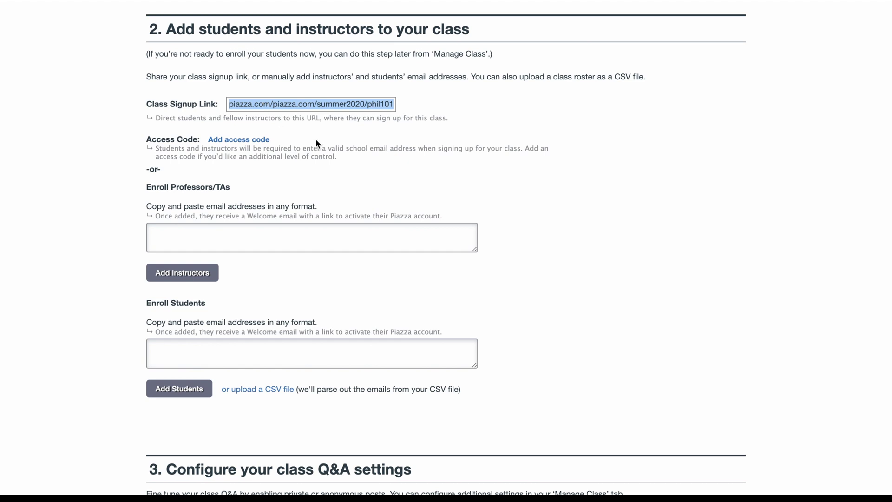
pyautogui.click(257, 141)
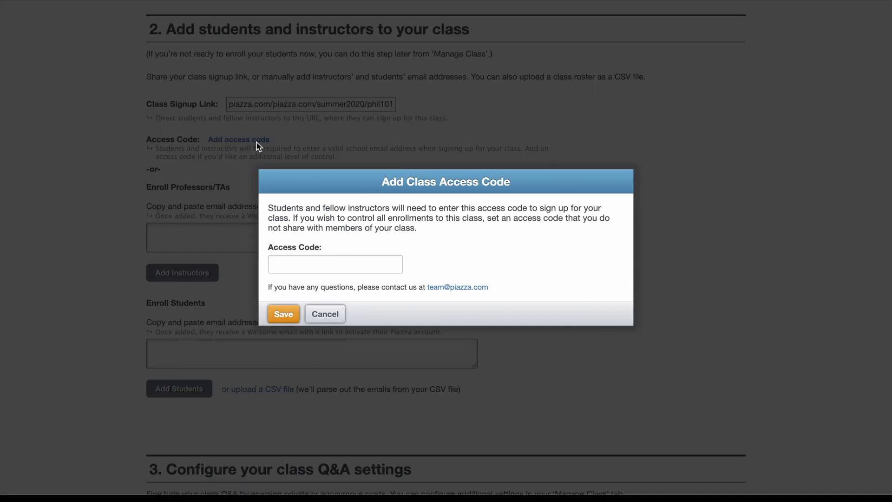
pyautogui.click(325, 315)
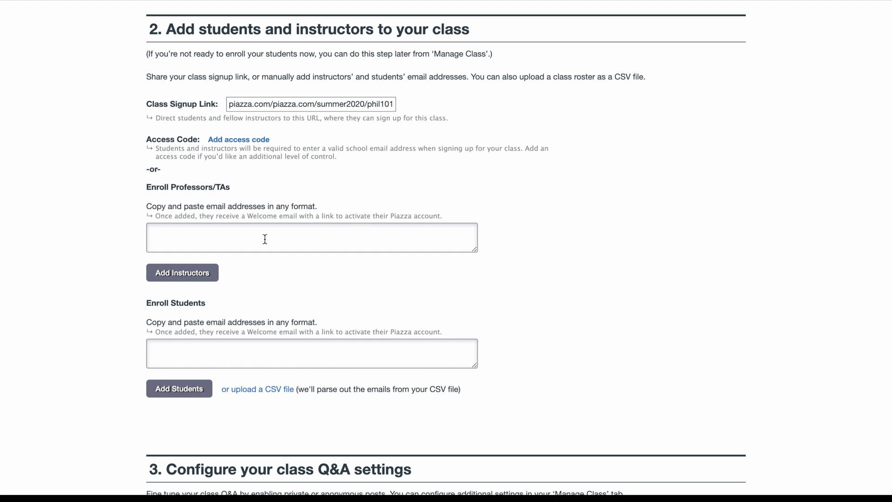
# - Add the instructor's e-mail address as a Professor and send the invite
pyautogui.click(182, 277)
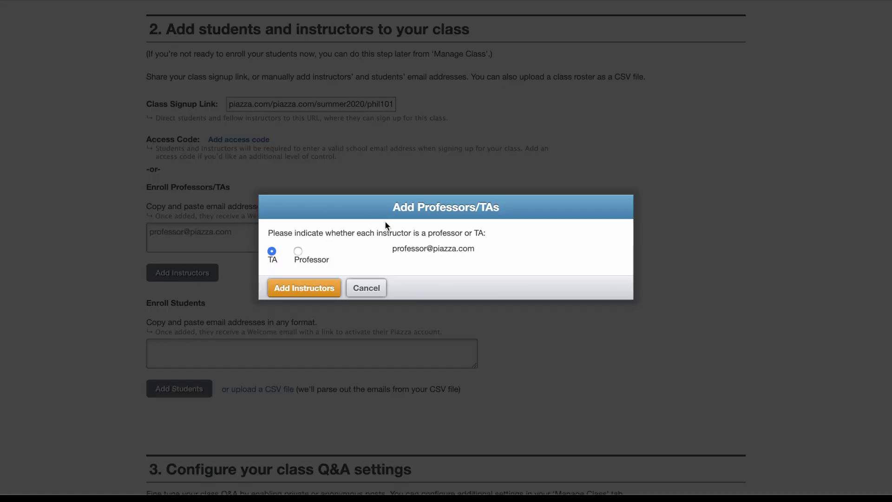
pyautogui.click(298, 252)
pyautogui.click(311, 288)
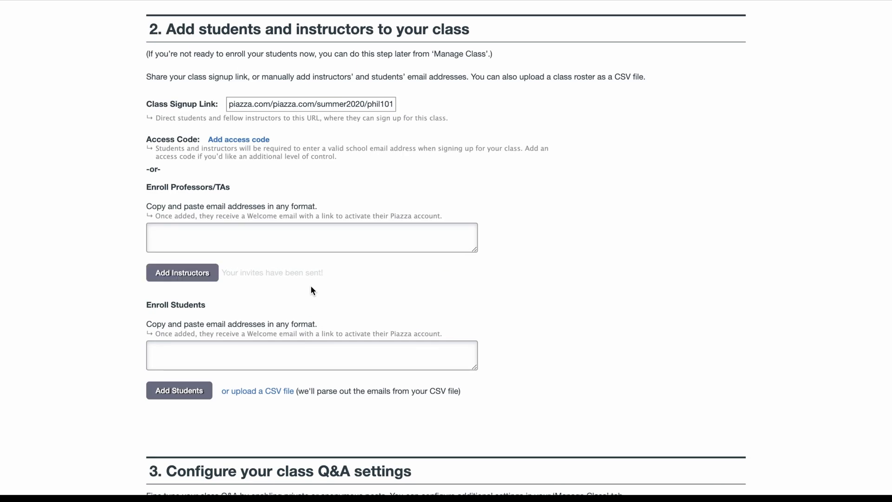
pyautogui.click(304, 353)
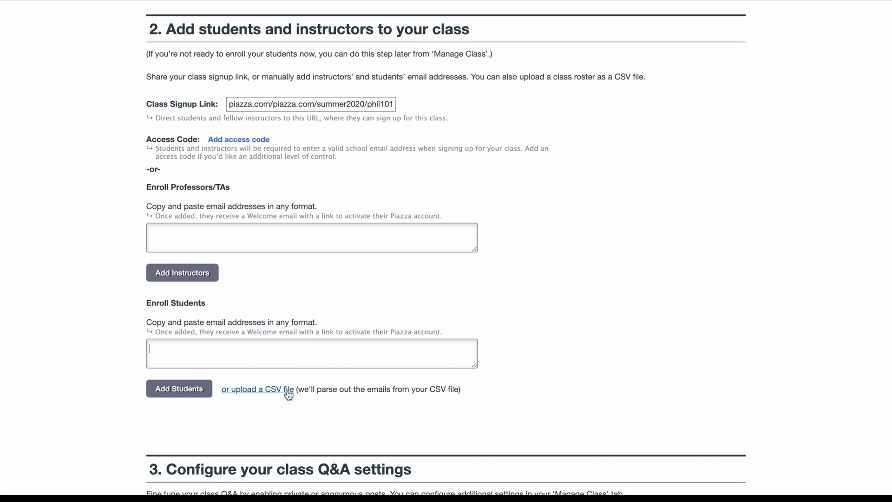
pyautogui.scroll(5, 369, 205)
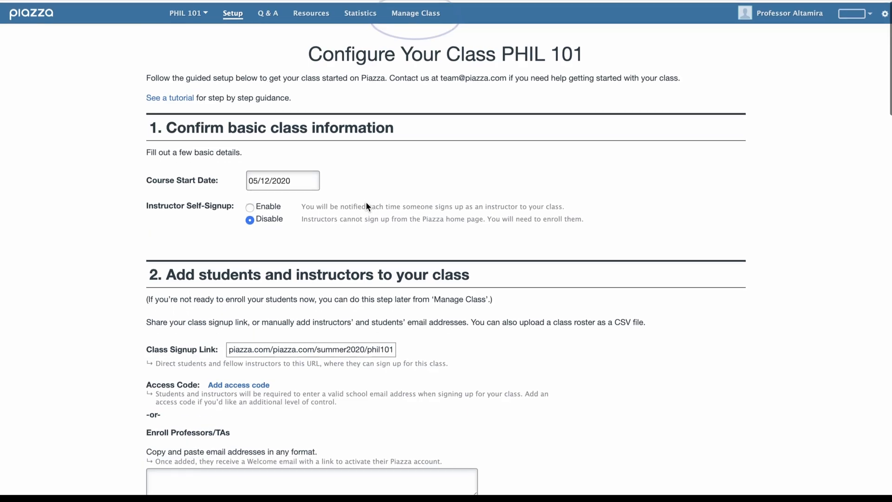
pyautogui.scroll(-3, 367, 205)
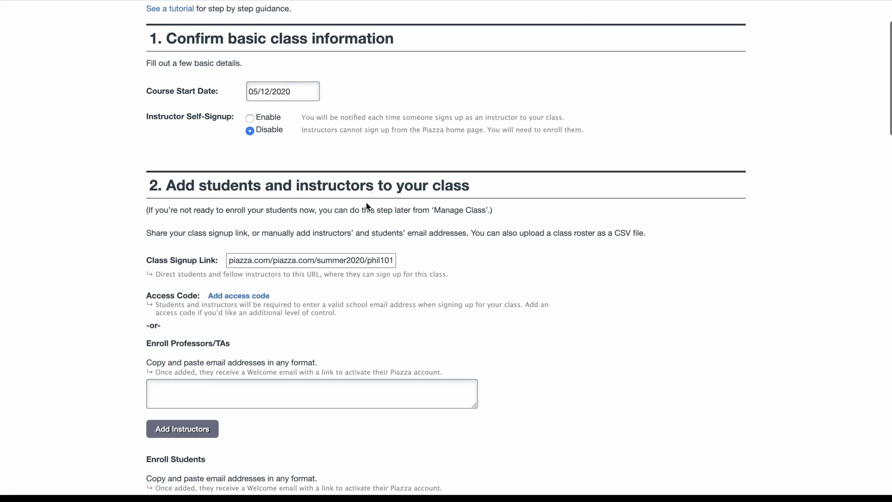
pyautogui.scroll(-10, 367, 203)
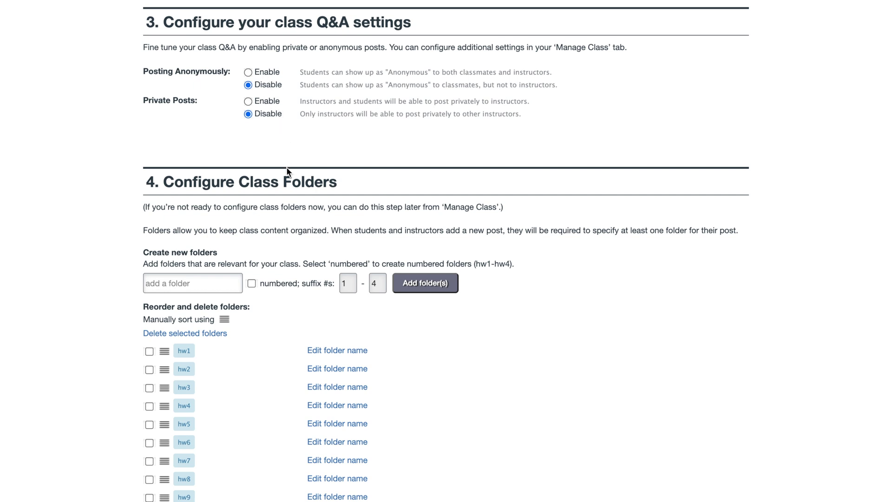
pyautogui.scroll(-5, 287, 170)
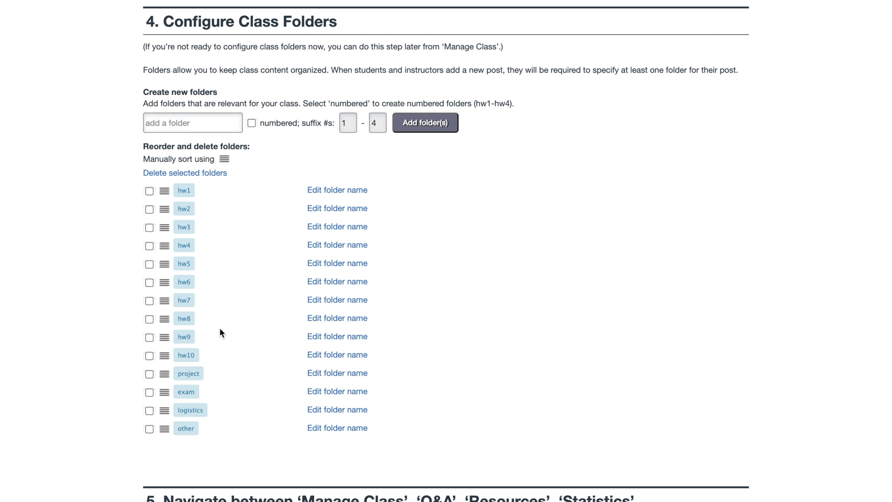
pyautogui.scroll(-14, 219, 328)
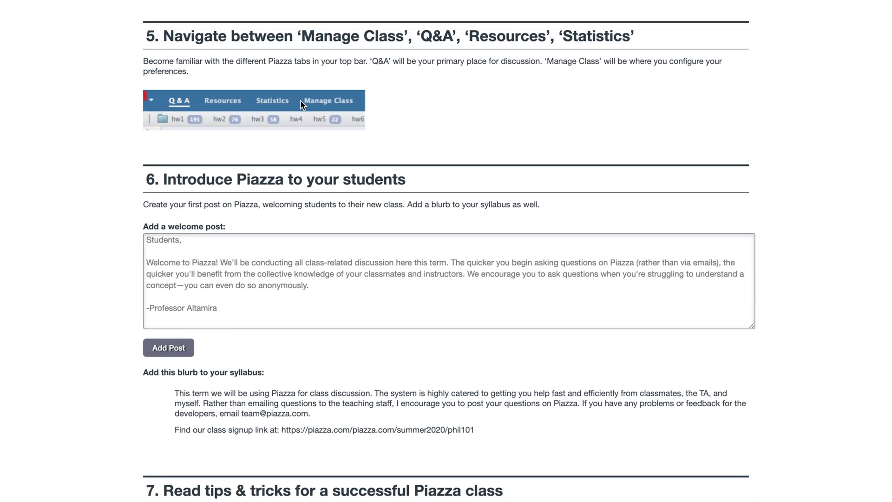
pyautogui.scroll(-3, 300, 104)
pyautogui.scroll(-1, 301, 101)
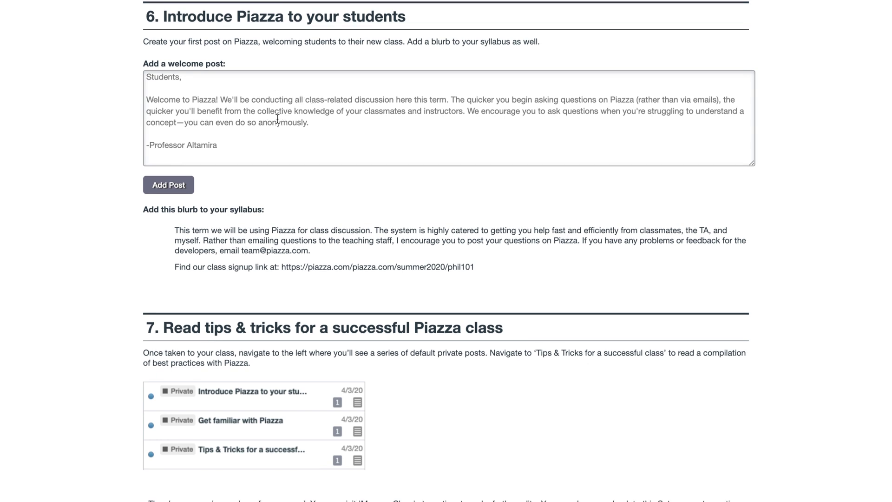
pyautogui.scroll(-5, 275, 214)
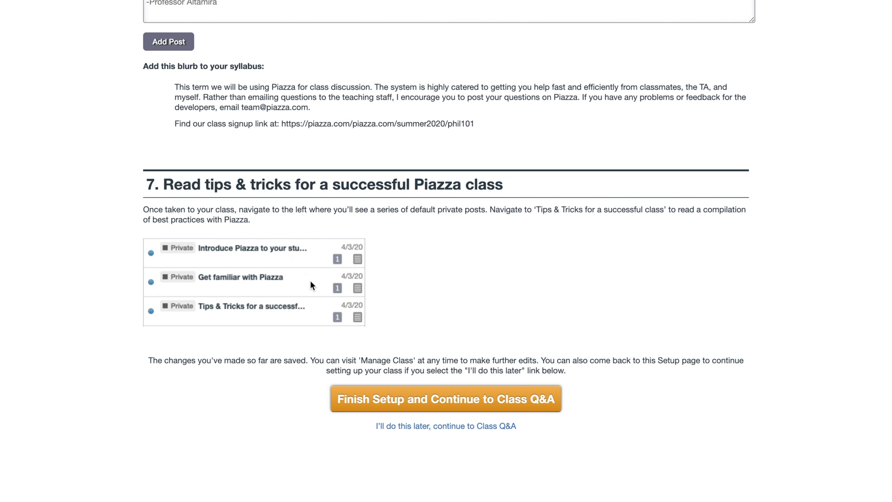
# - Finish the class setup and continue to the PHIL 101 Class Q&A page
pyautogui.click(416, 399)
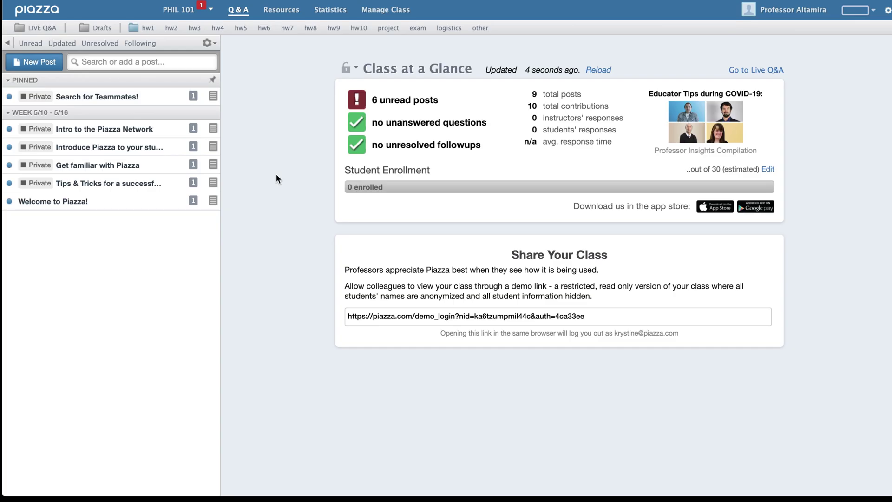